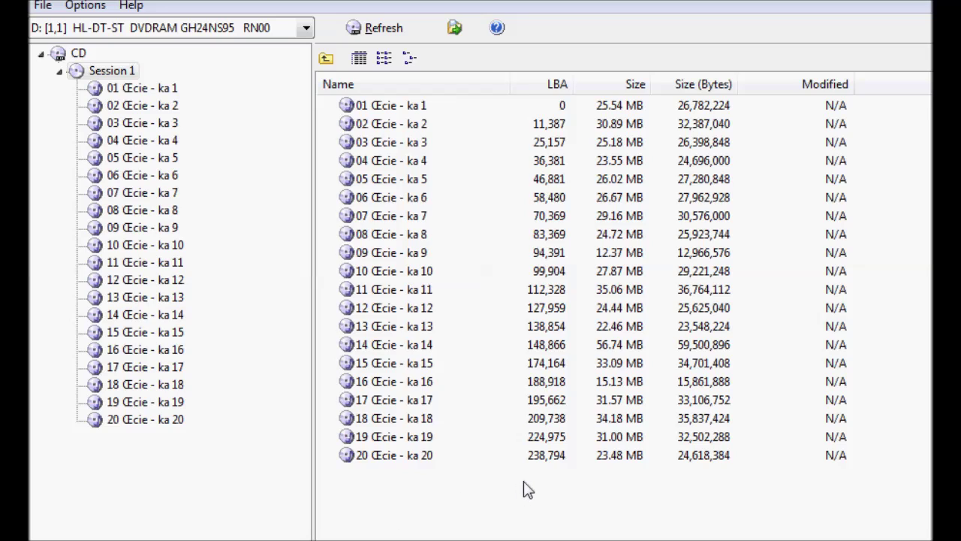
Select all 20 Session 1 audio tracks with a drag rectangle over the track list
left_click(389, 107)
left_click(389, 143, "ctrl")
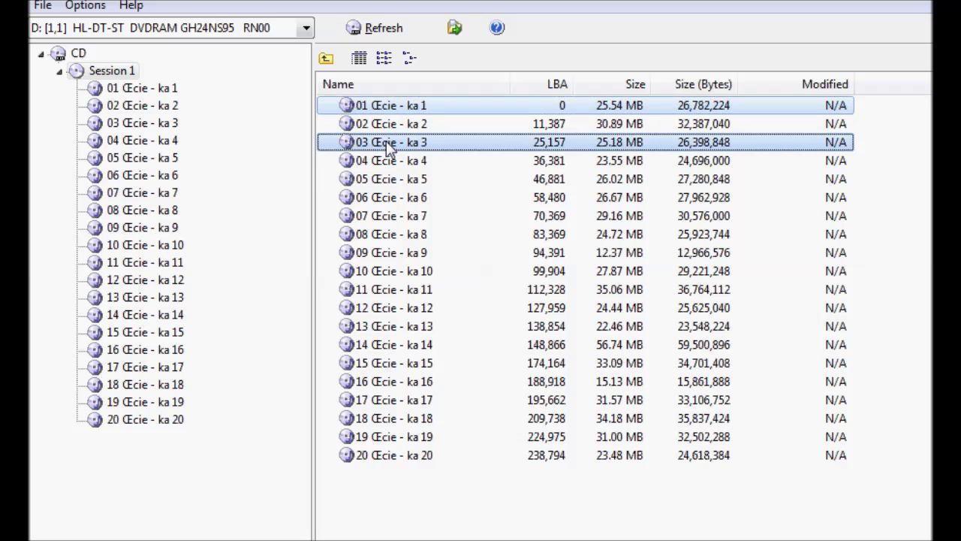
left_click(388, 180, "ctrl")
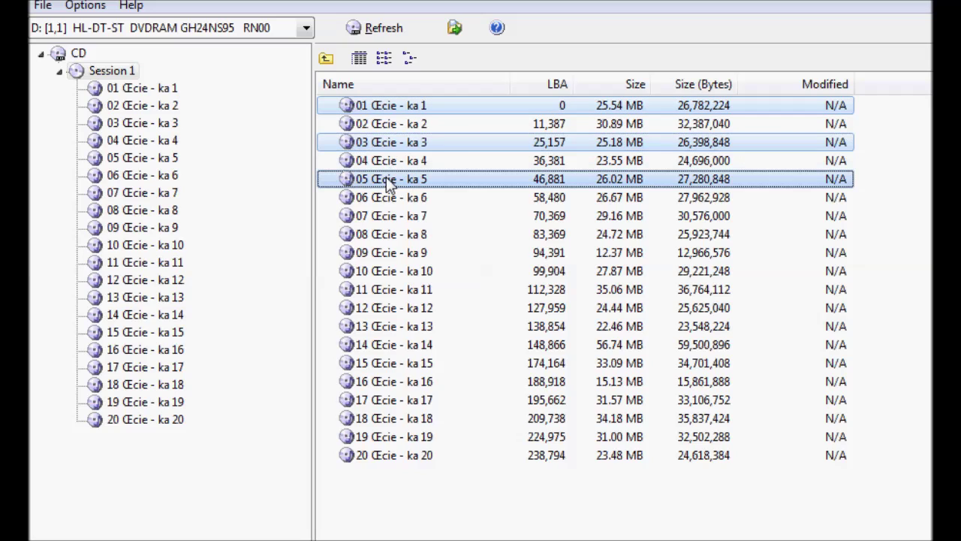
left_click(389, 216, "ctrl")
left_click(445, 527)
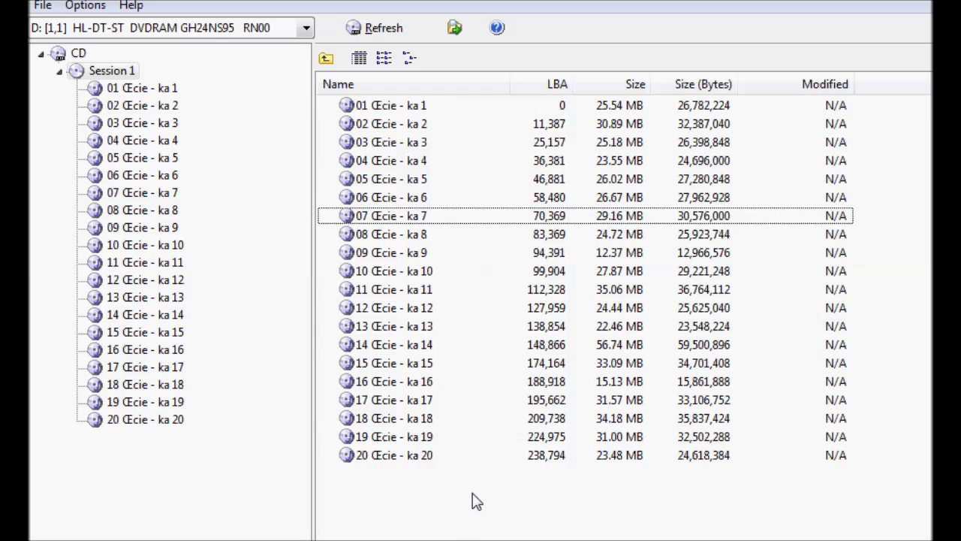
left_click_drag(472, 494, 365, 108)
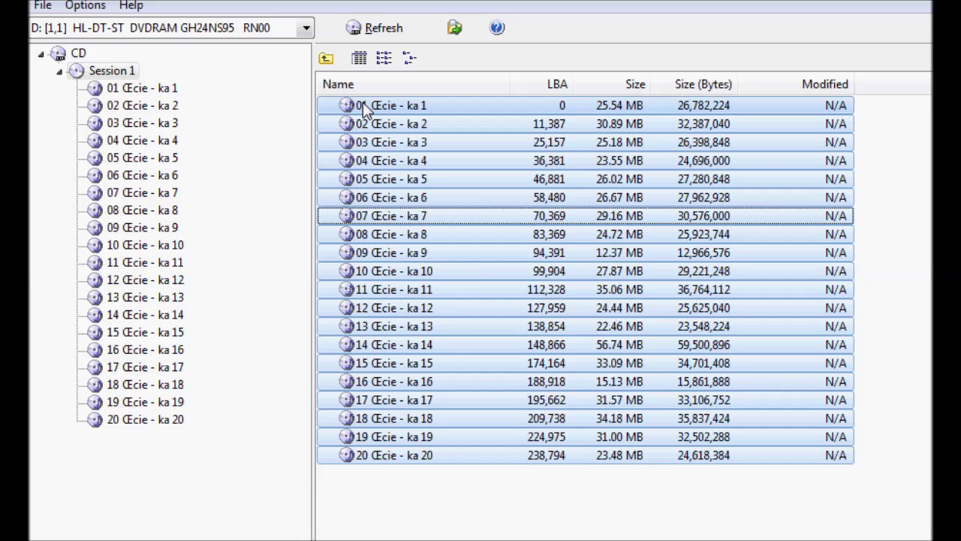
Choose Extract Objects for the selected tracks, targeting the SP1 A&B folder
right_click(421, 130)
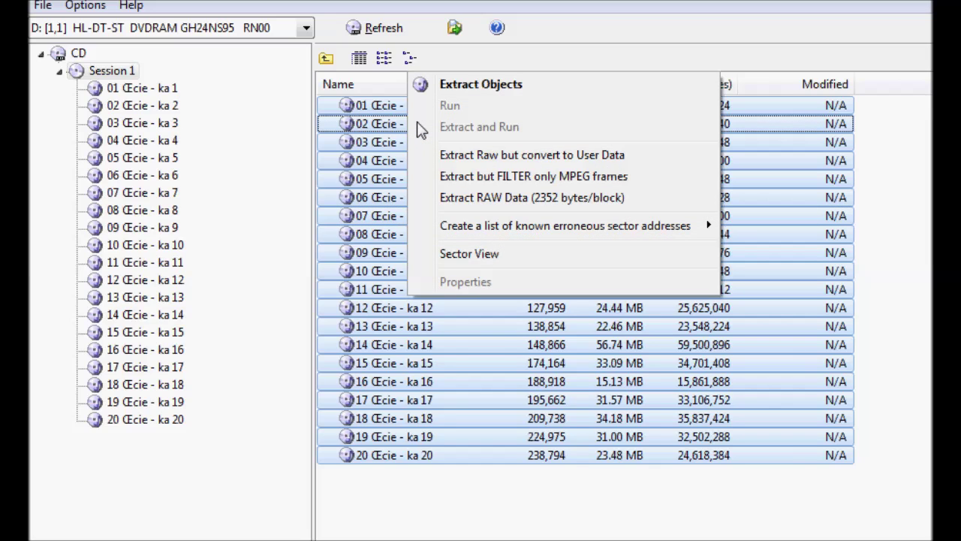
left_click(472, 87)
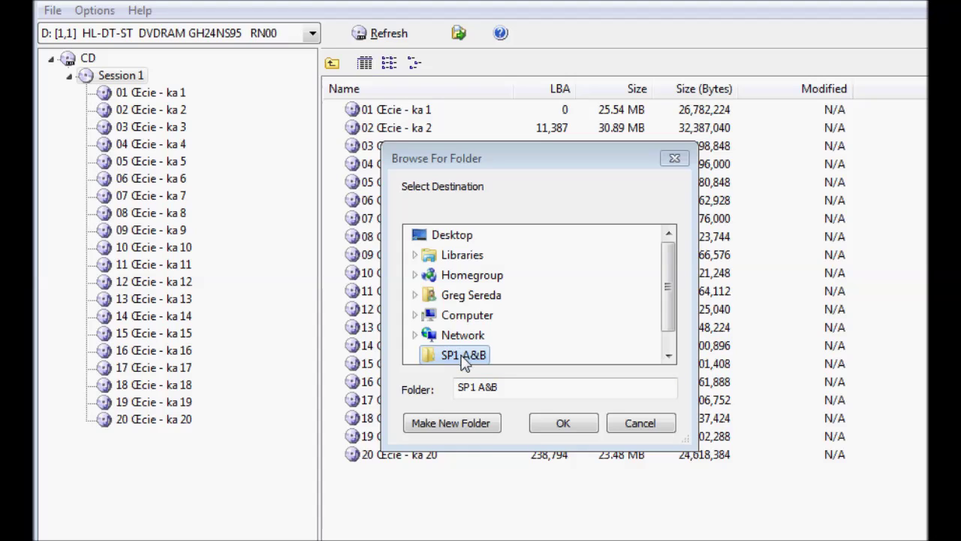
Confirm SP1 A&B as the destination and let extraction run through Track 20
left_click(561, 421)
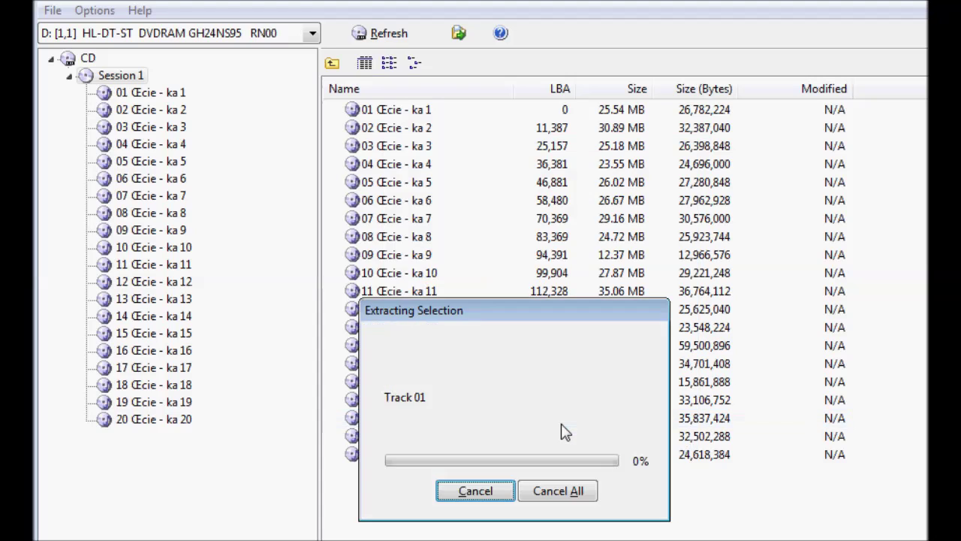
left_click_drag(526, 293, 557, 225)
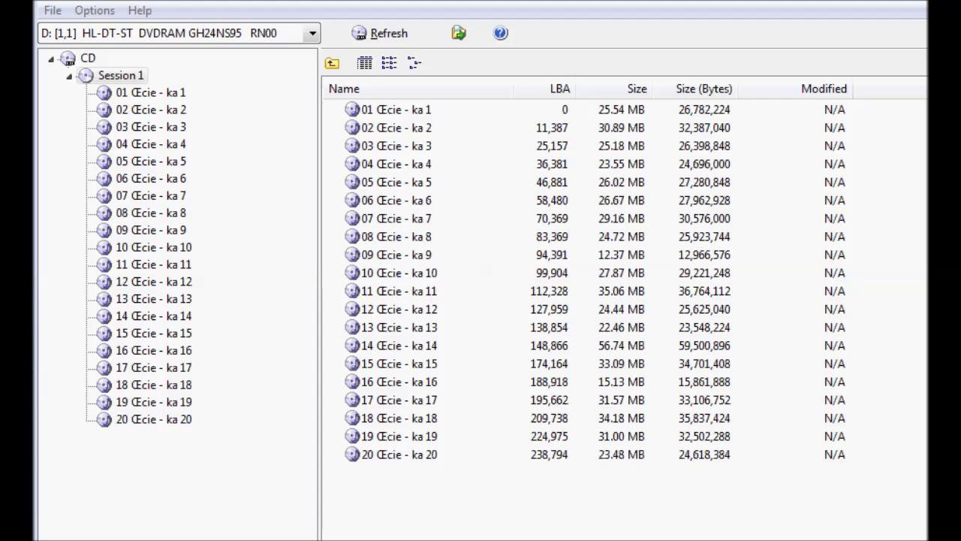
Verify SP1 A&B shows 20 items, minimize it, and open IsoBuster's File menu
left_click_drag(334, 190, 597, 16)
left_click_drag(866, 252, 854, 285)
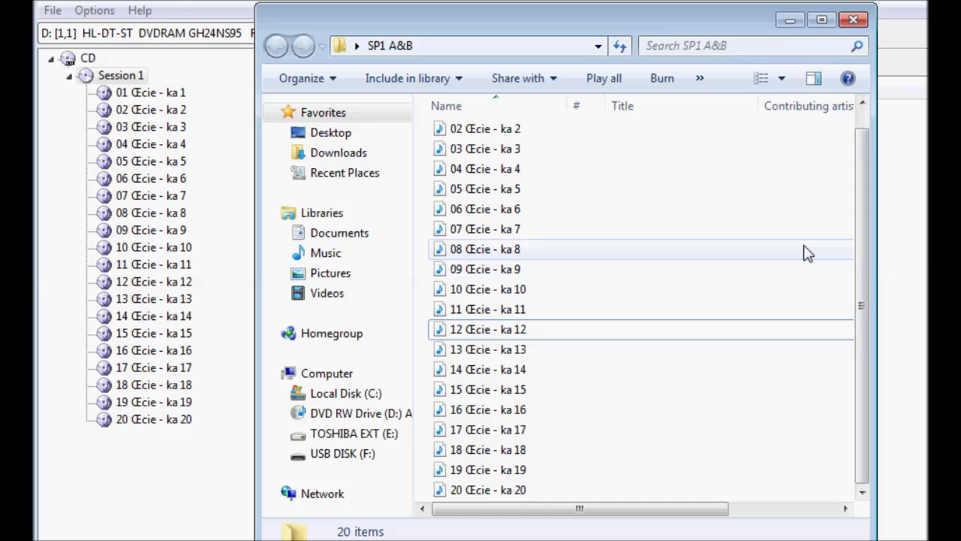
left_click(788, 22)
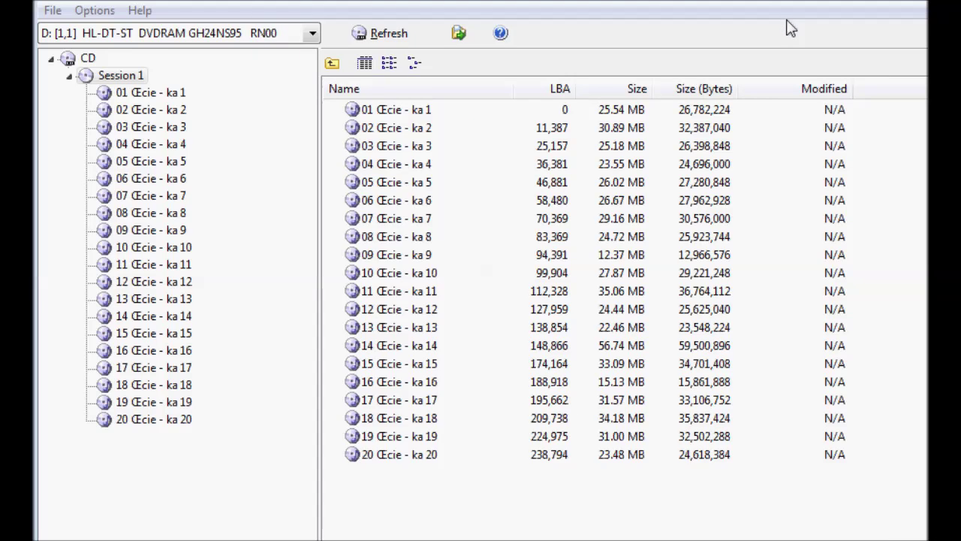
key("ctrl+a")
left_click(52, 10)
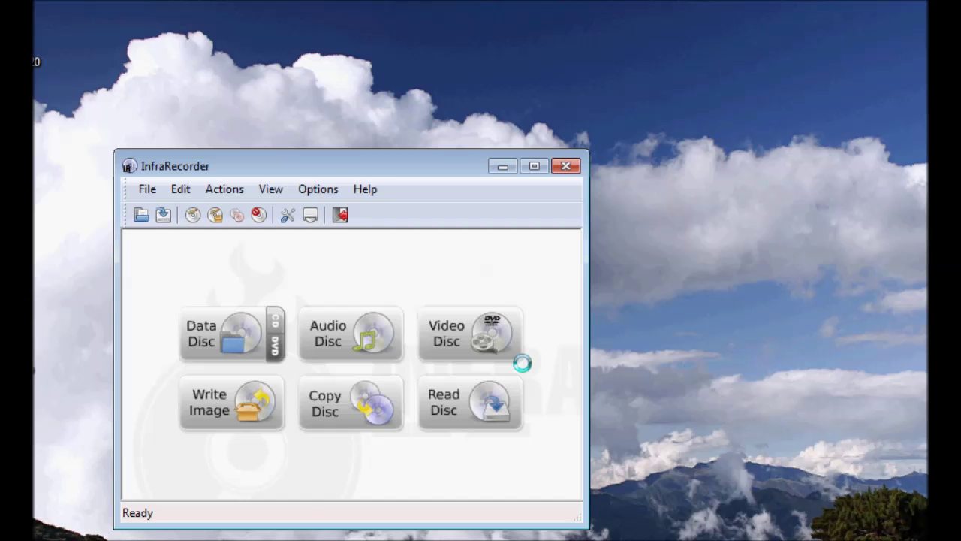
Start a new audio CD project and add all 20 SP1 A&B WAV tracks to it
left_click(368, 340)
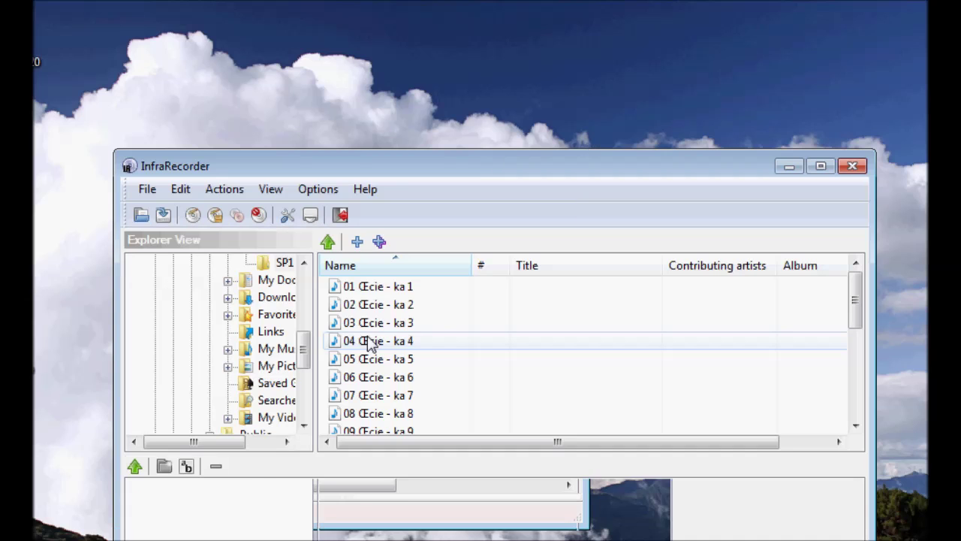
left_click_drag(523, 159, 545, 19)
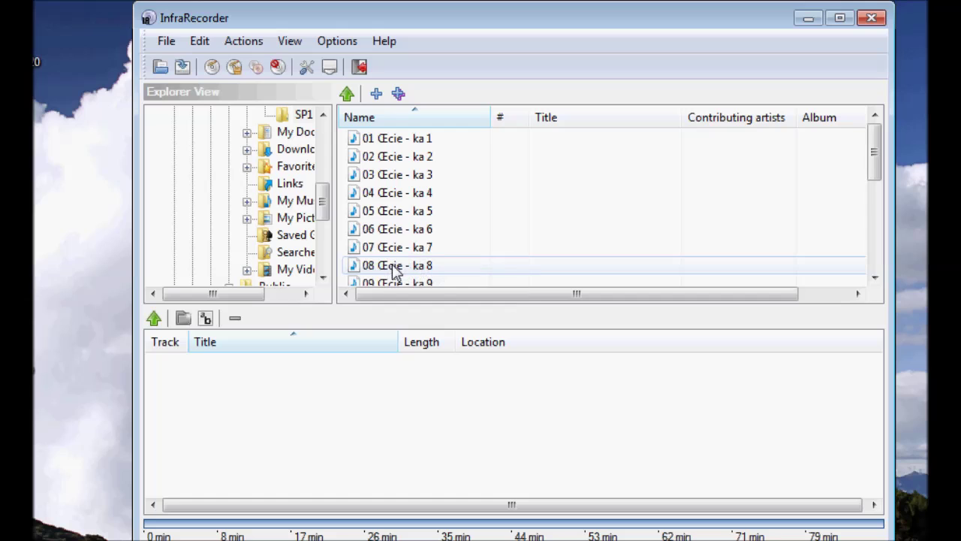
left_click(398, 94)
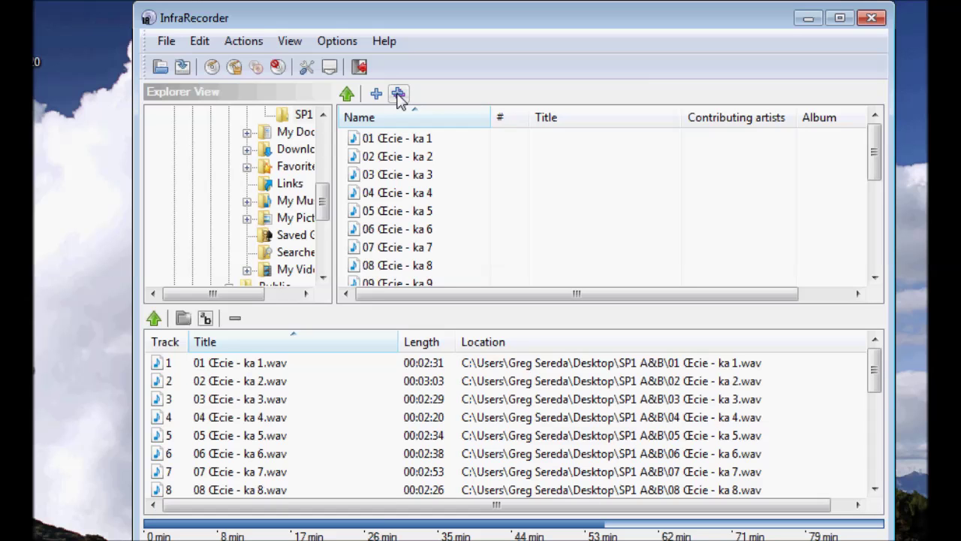
scroll(484, 384, "down", 4)
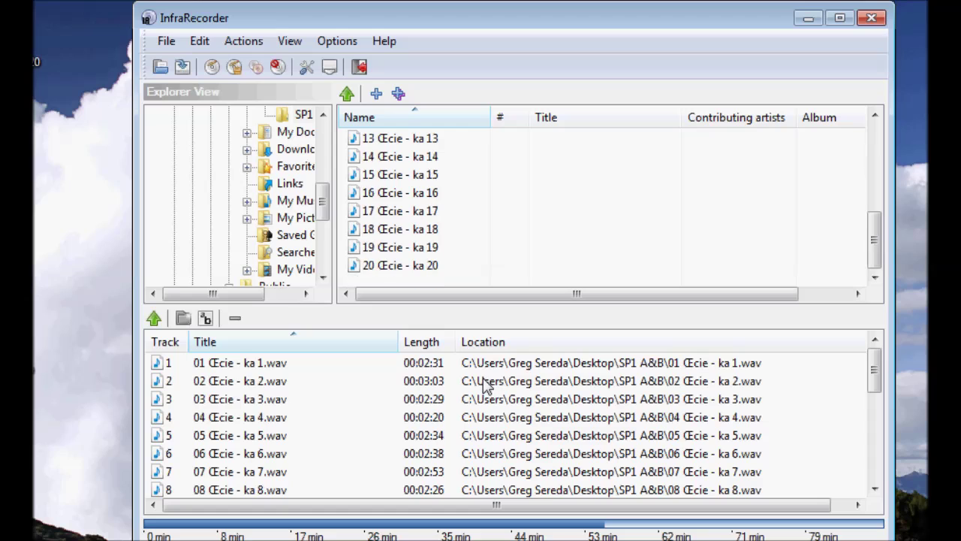
scroll(485, 385, "up", 4)
left_click(489, 364)
scroll(489, 364, "down", 5)
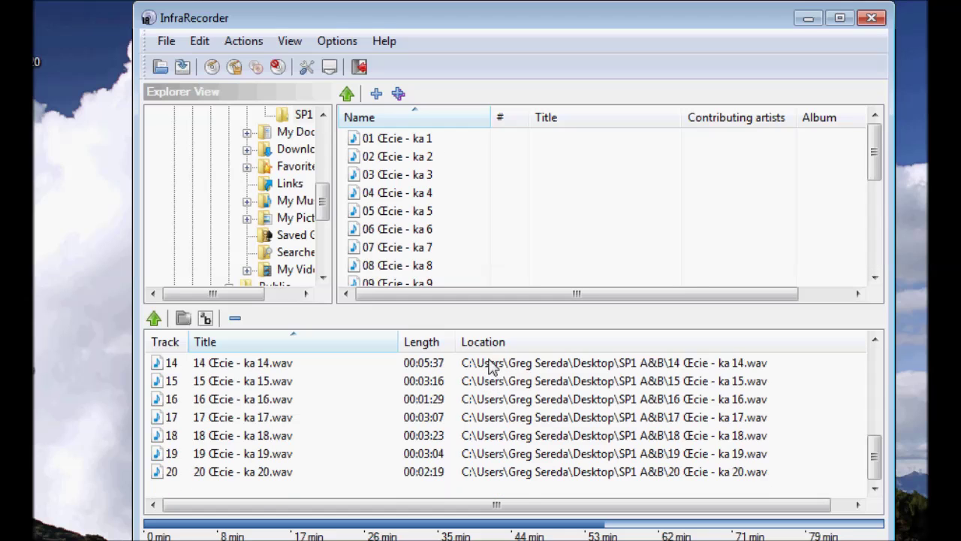
scroll(490, 365, "up", 5)
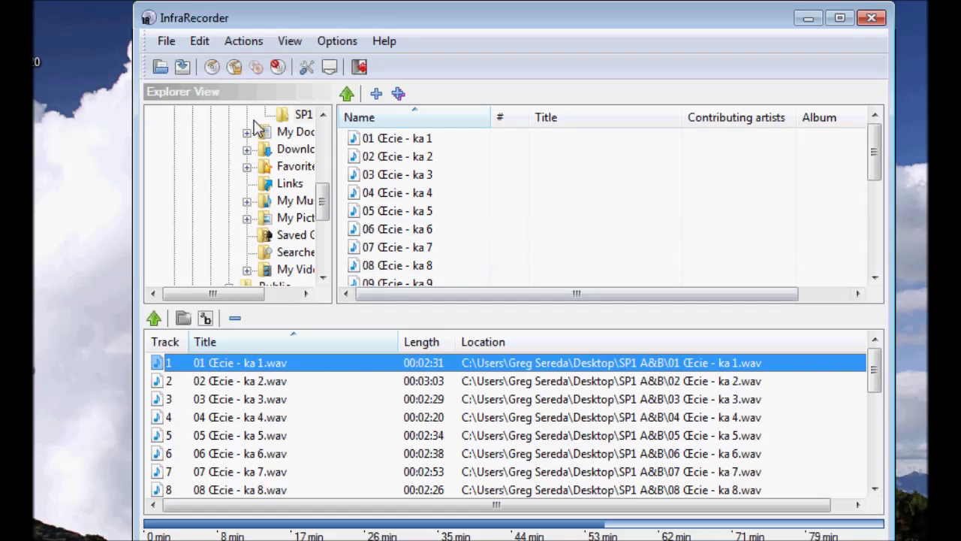
Burn the 20-track compilation with the current settings and dismiss the completed report
left_click(212, 68)
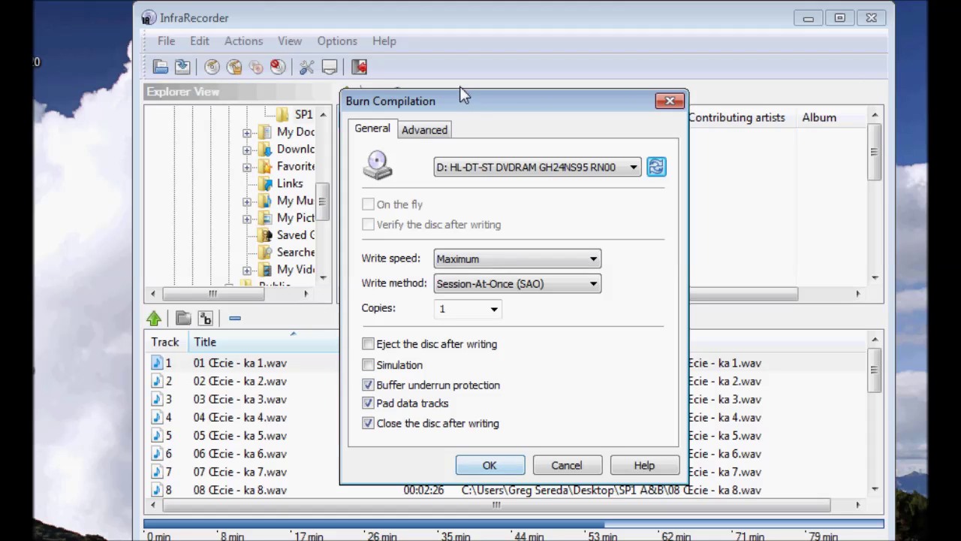
mouse_move(461, 94)
left_mouse_down()
mouse_move(483, 68)
mouse_move(472, 26)
mouse_move(460, 16)
left_mouse_up()
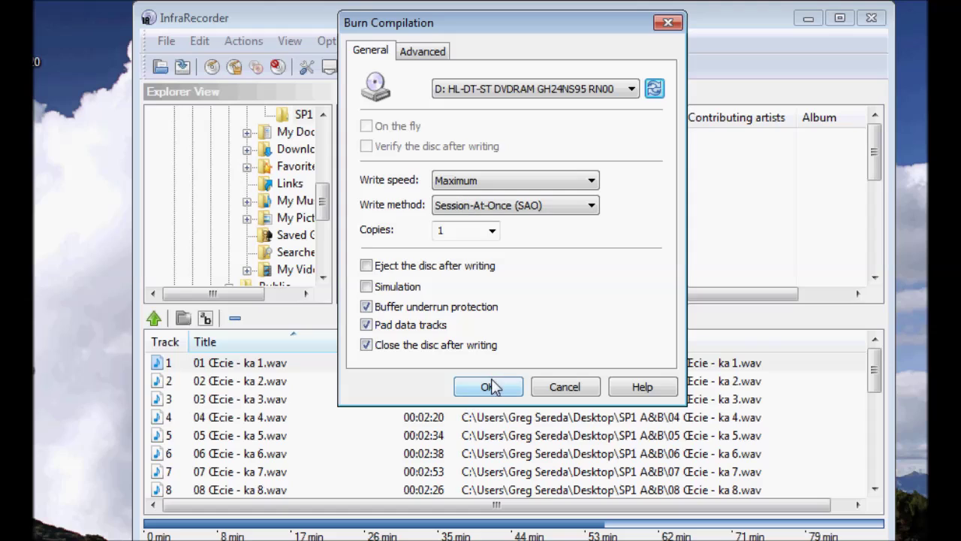
left_click(493, 386)
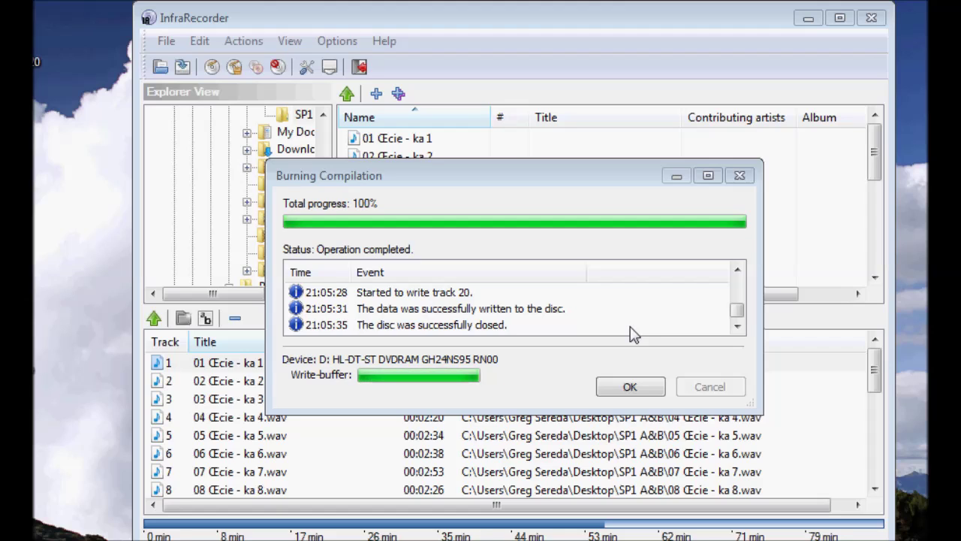
left_click(629, 387)
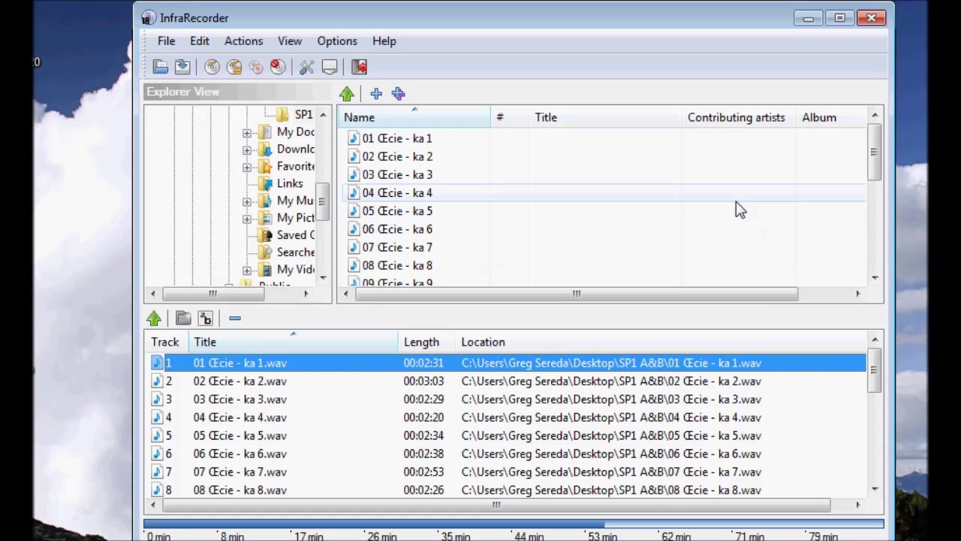
Close InfraRecorder, declining to save the audio project
left_click(871, 17)
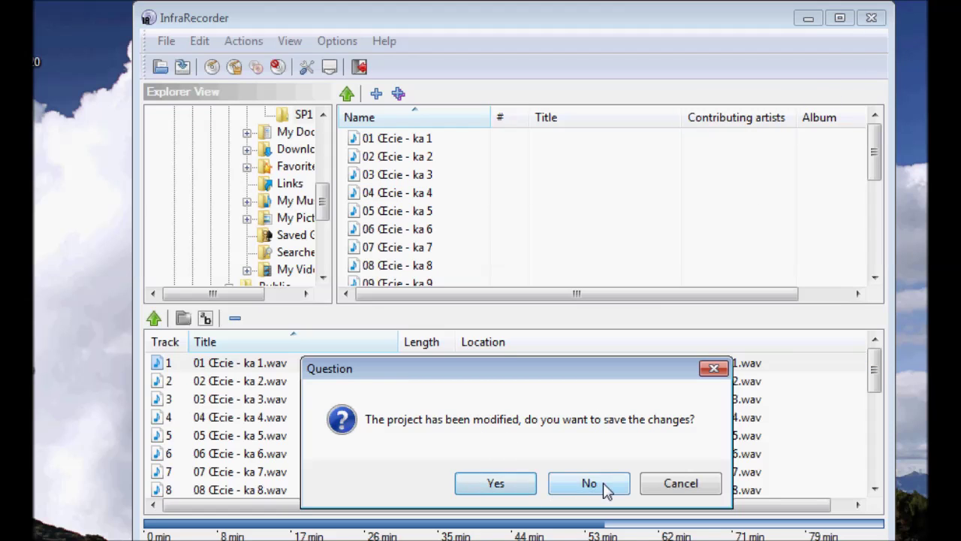
left_click_drag(579, 375, 591, 204)
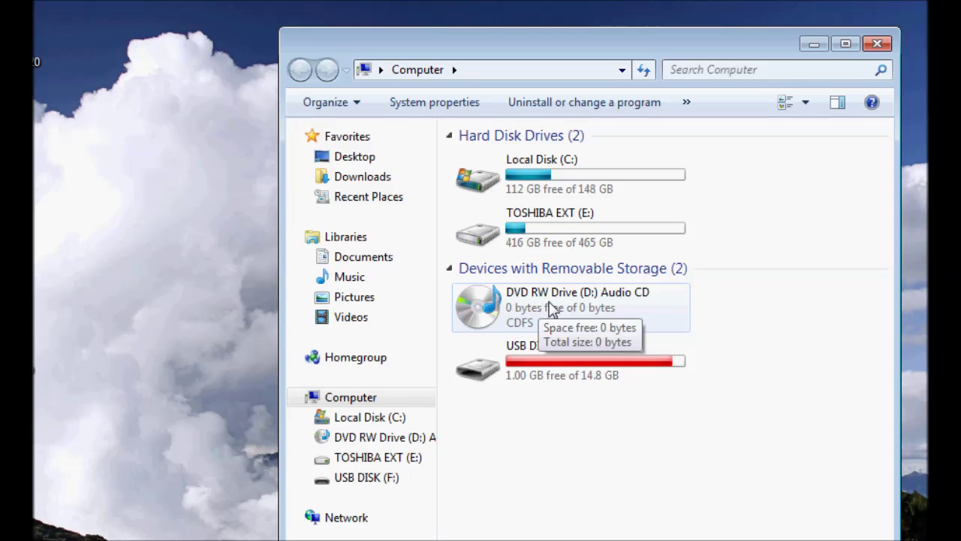
Test-play the Audio CD in DVD RW Drive (D:), close Media Player, then right-click the drive
double_click(551, 311)
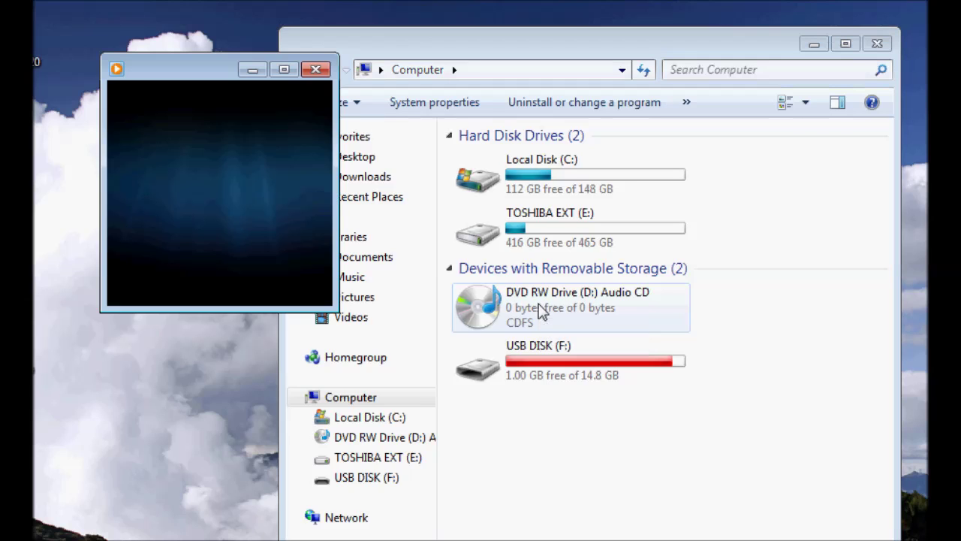
left_click(316, 69)
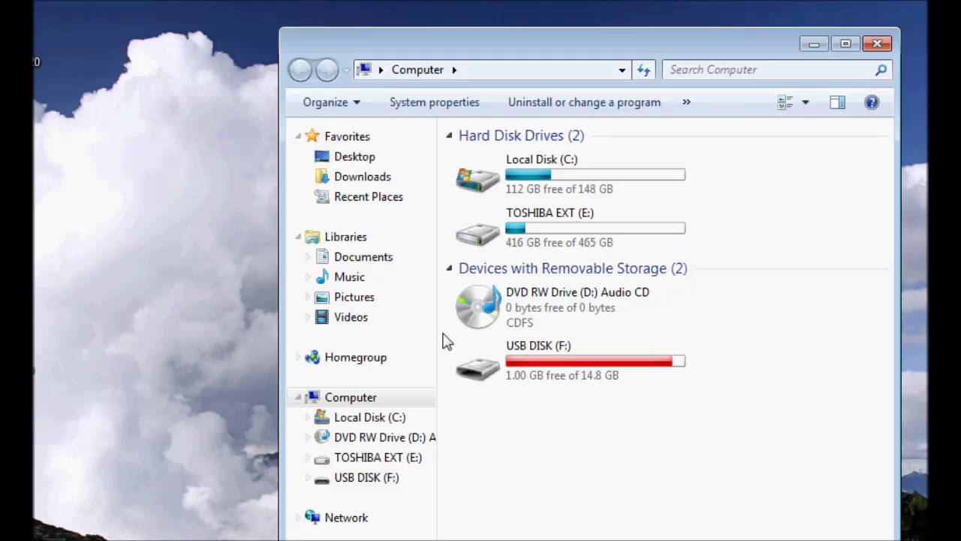
right_click(531, 300)
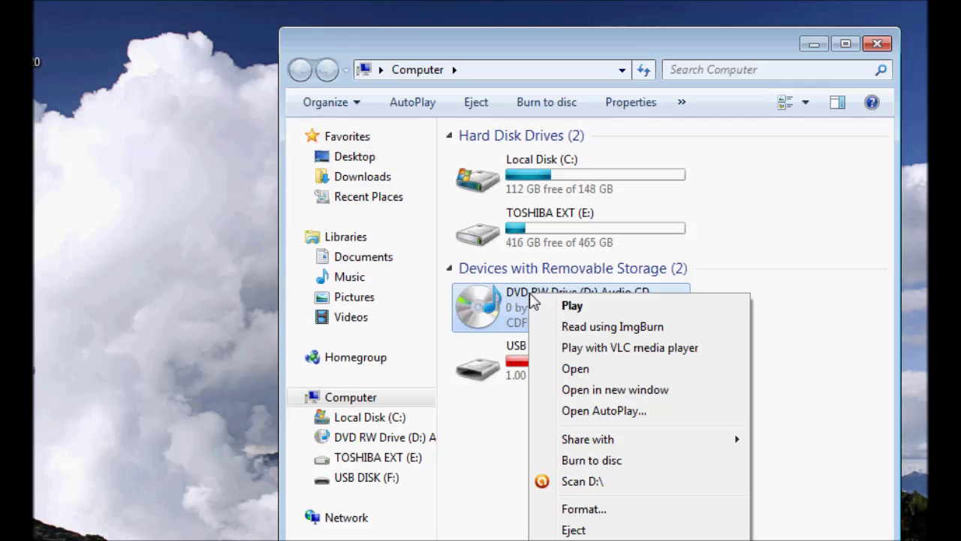